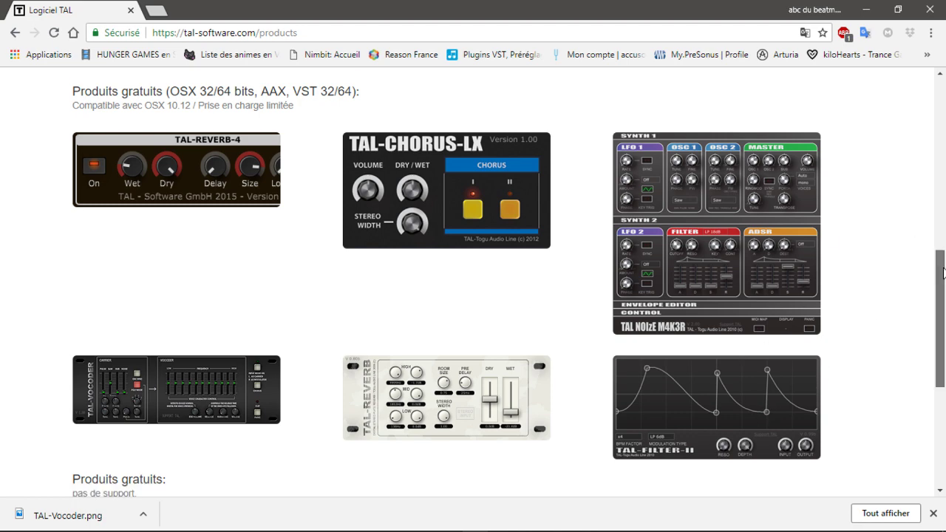
Look through the free plug-ins on the TAL-Software products page and switch to Reason.
drag(938, 272, 937, 369)
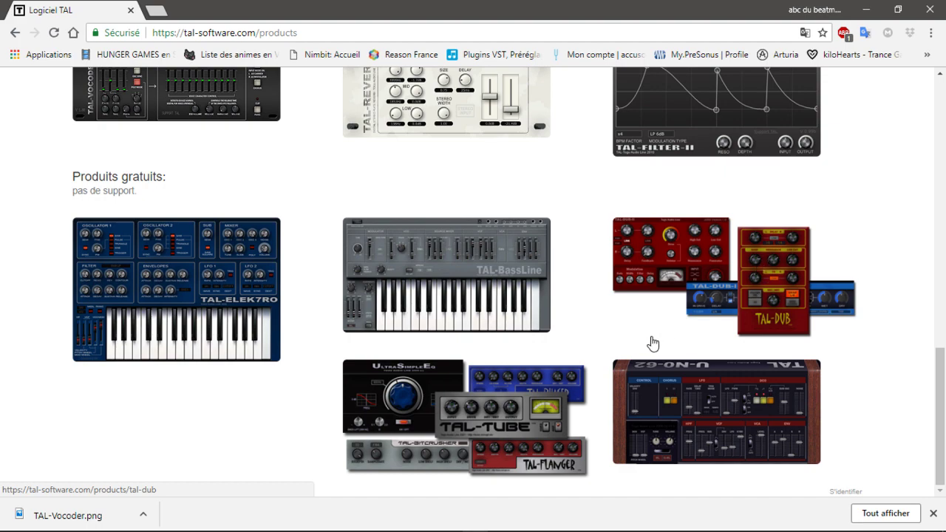
drag(941, 392, 927, 204)
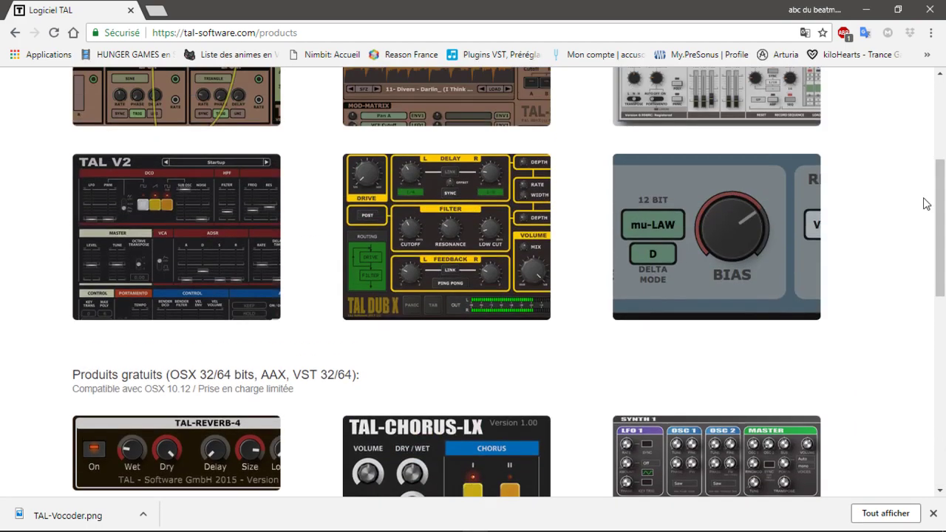
click(865, 9)
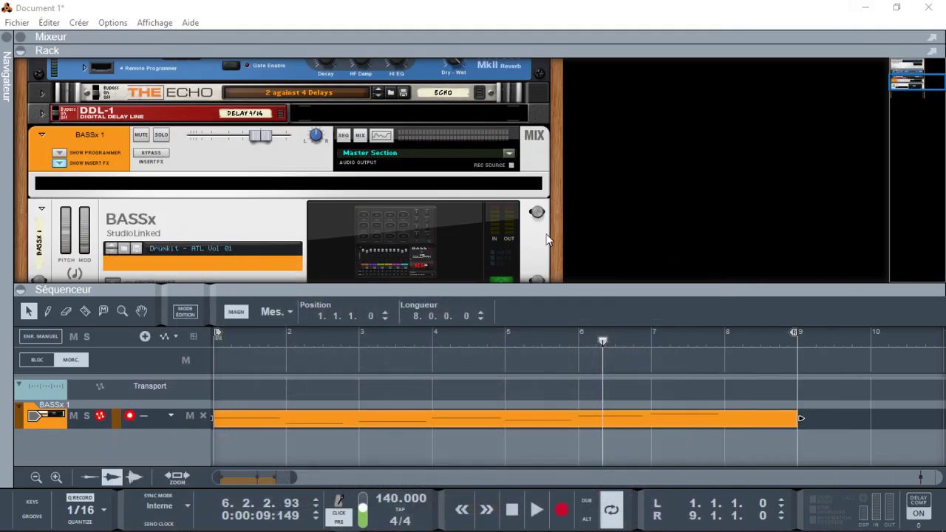
Expand the device browser and audition the BASSx 1 bass clip from the start of the song.
click(6, 45)
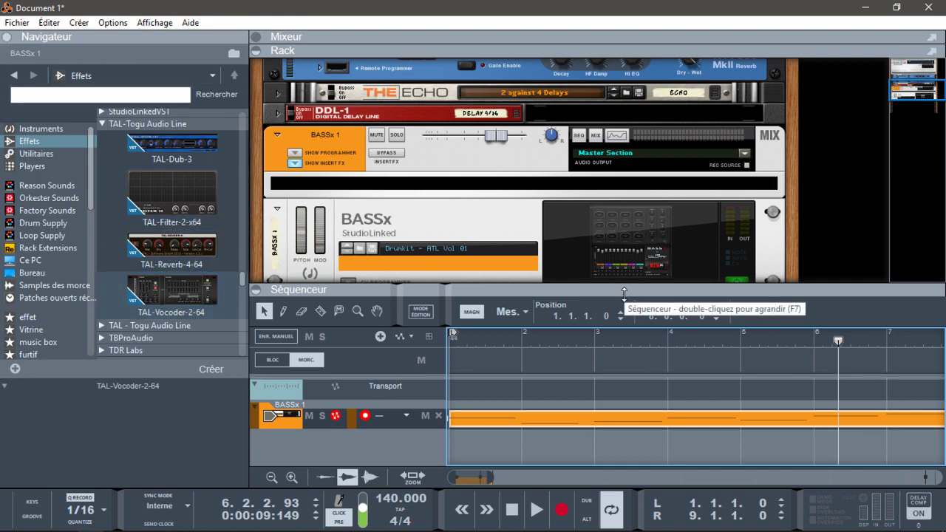
key(shift+Return)
key(space)
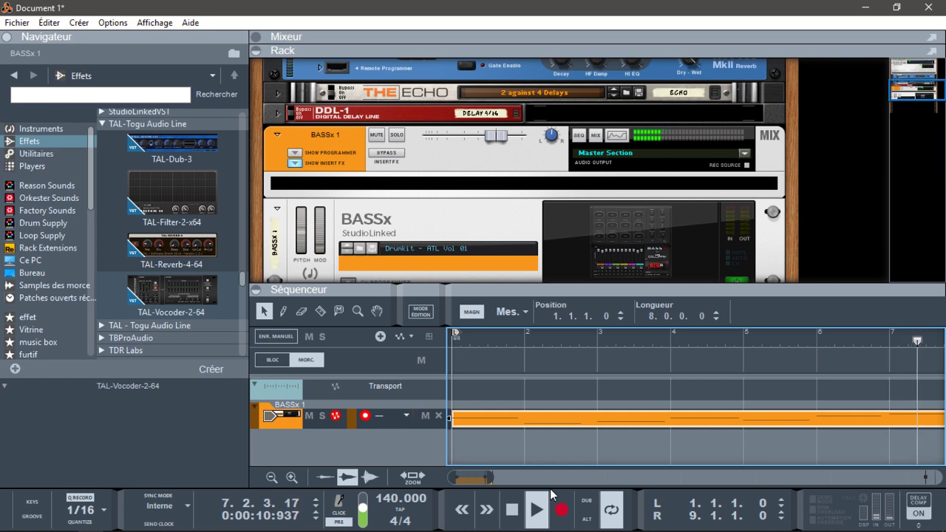
key(space)
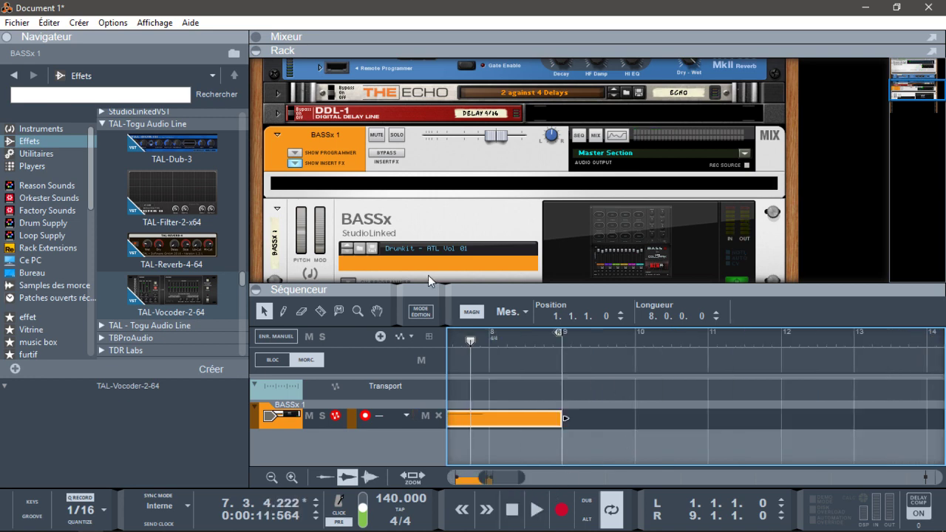
Insert the TAL-Vocoder-2-64 effect into the BASSx 1 insert effects and create a sequencer track for it.
click(190, 282)
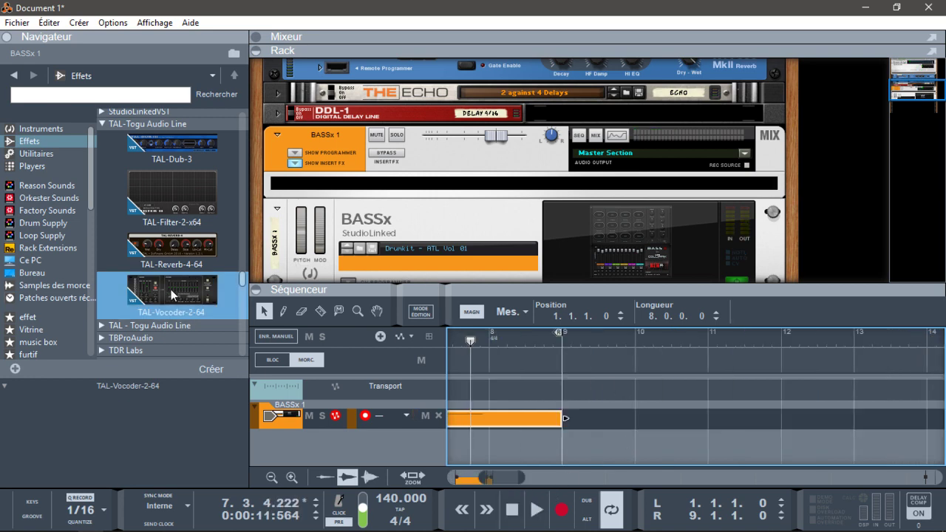
mouse_move(171, 289)
mouse_down()
mouse_move(484, 165)
mouse_move(460, 199)
mouse_up()
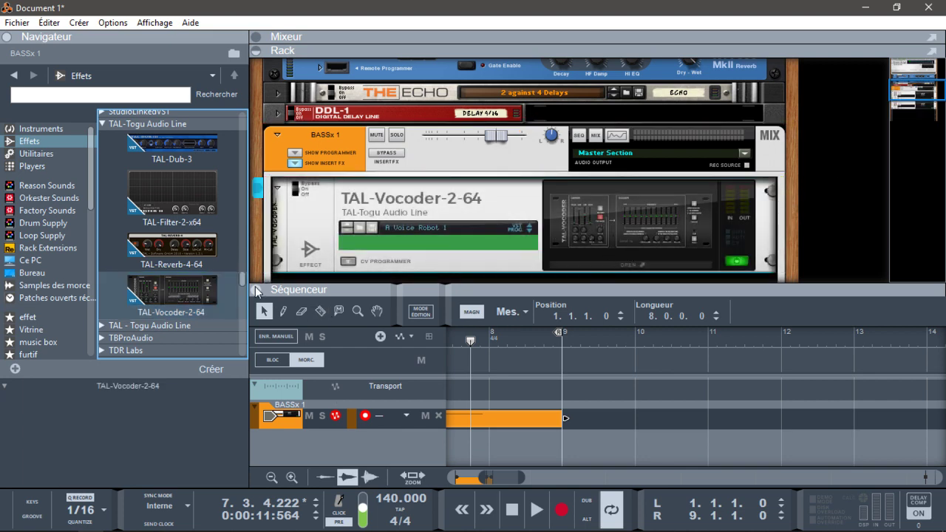
right_click(440, 261)
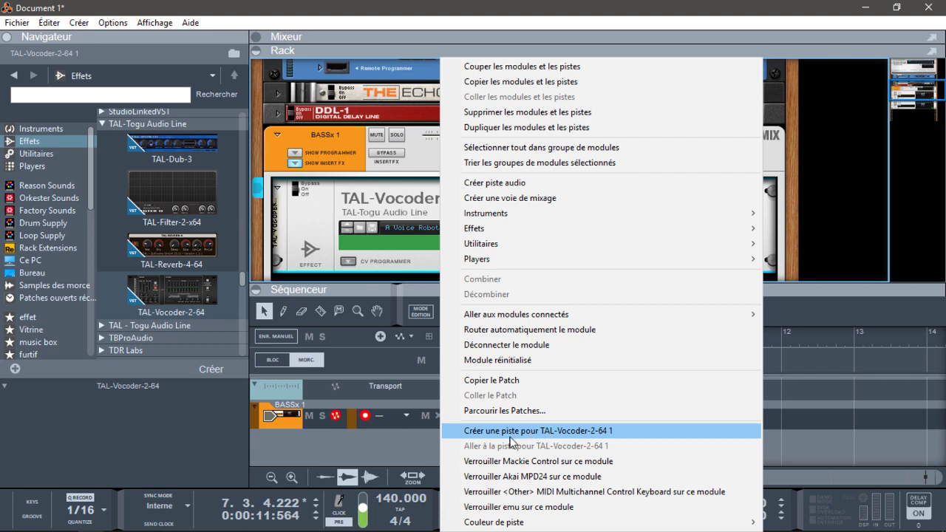
click(365, 253)
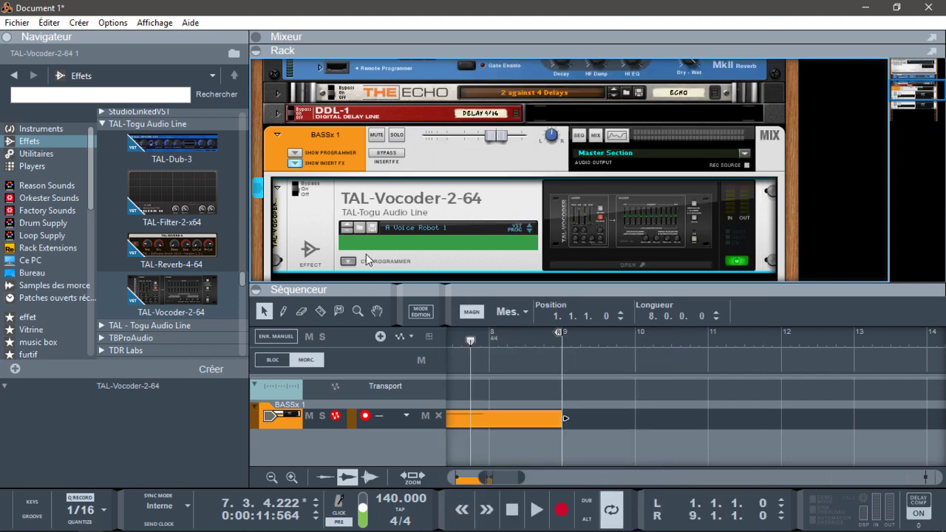
right_click(412, 254)
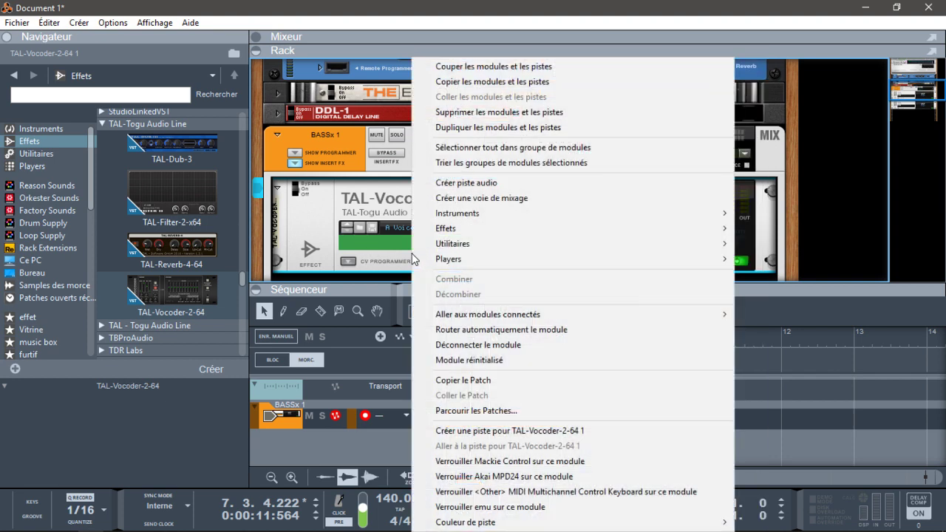
click(530, 433)
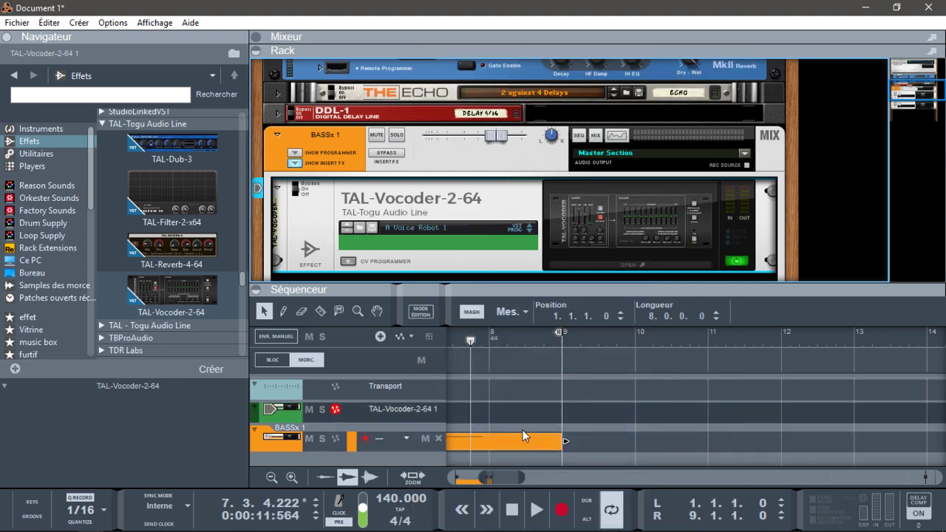
Add a new note lane to the TAL-Vocoder-2-64 1 track.
drag(474, 476, 405, 468)
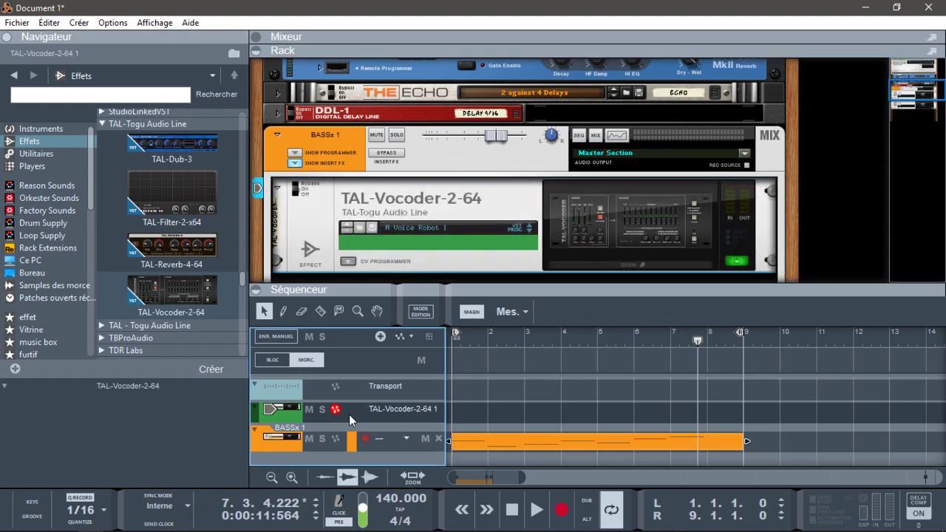
right_click(350, 414)
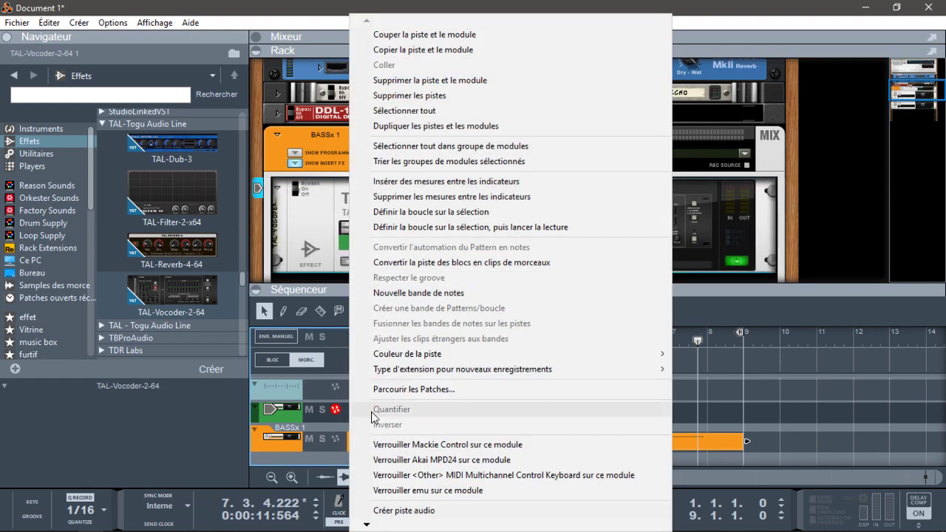
click(395, 293)
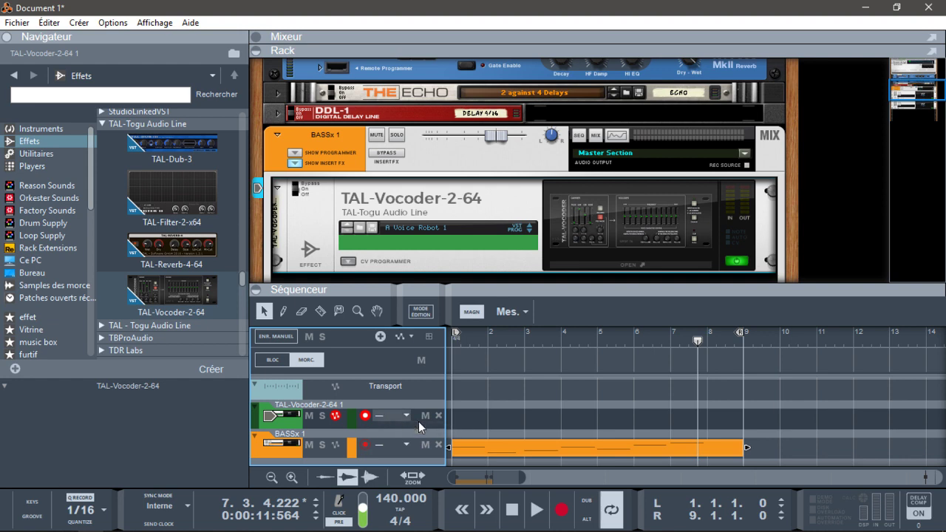
Play the bass clip from the start with the vocoder inserted to check how it sounds.
key(Home)
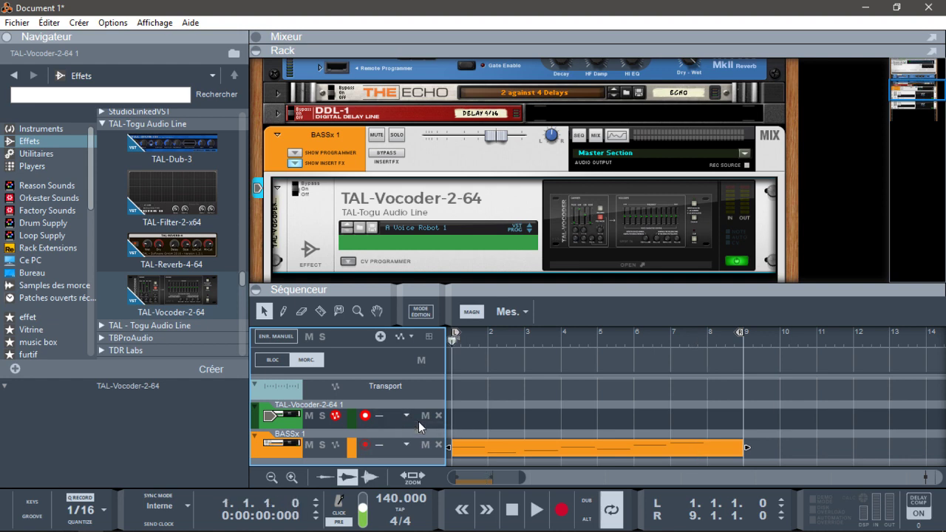
key(space)
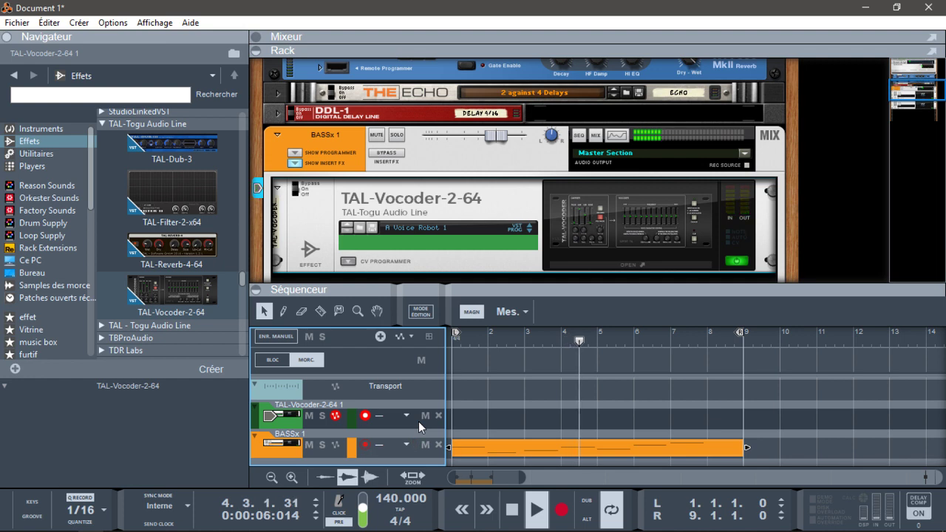
key(space)
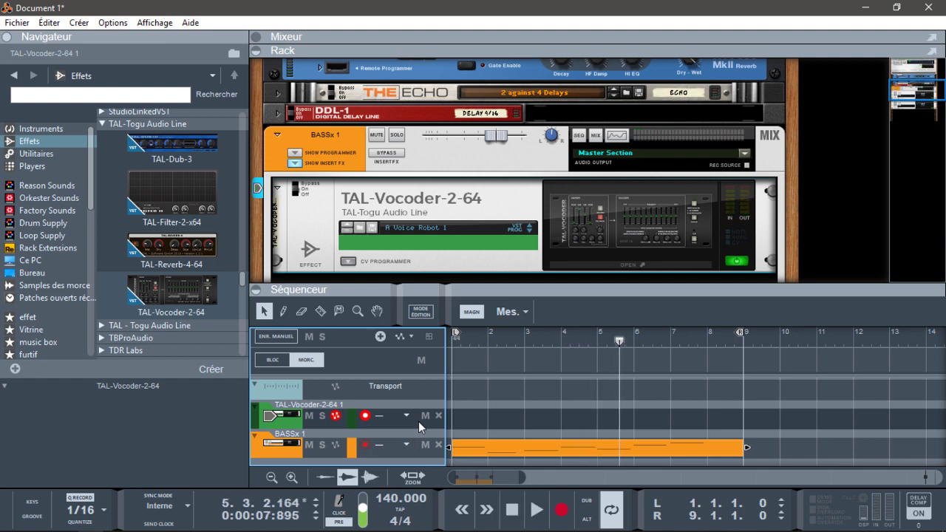
Record a chord progression from bar 1 to bar 9 on the TAL-Vocoder-2-64 1 track.
key(Home)
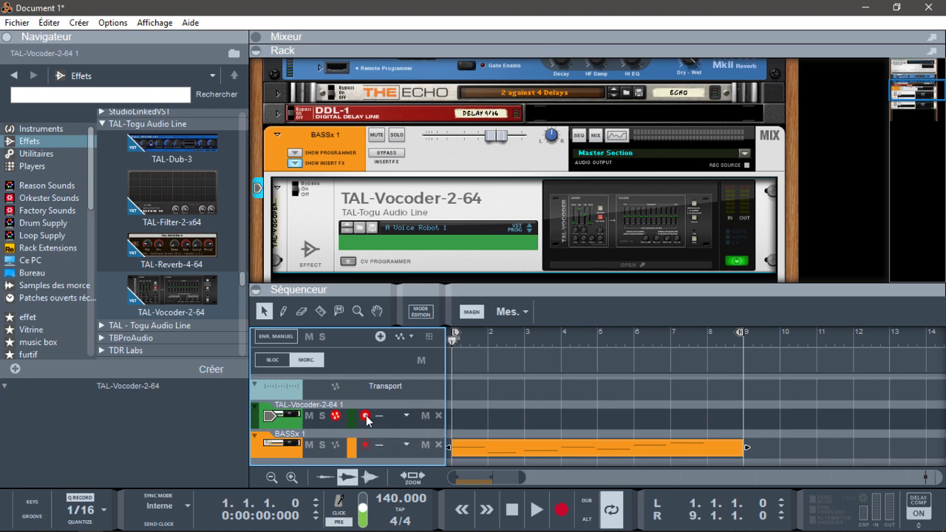
key(ctrl+Return)
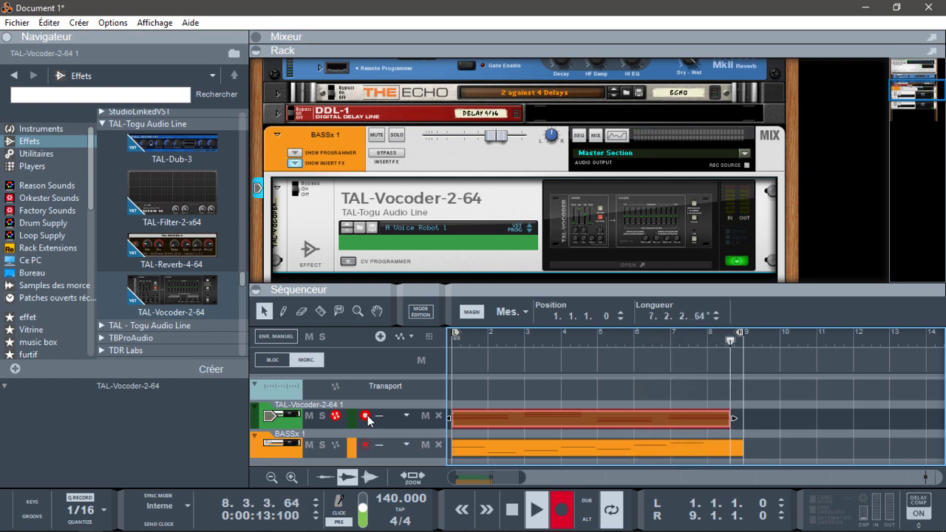
key(space)
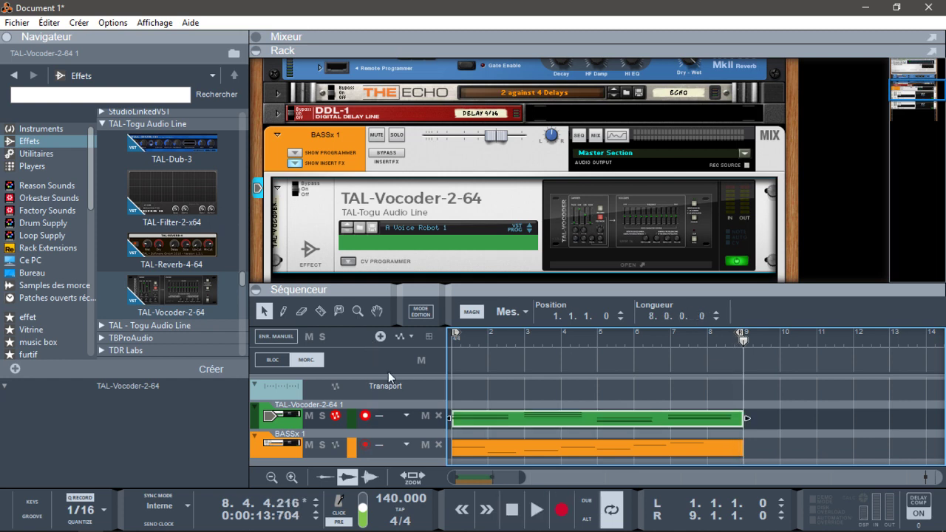
Play back the recorded vocoder notes with the bass from the start of the song.
key(shift+Return)
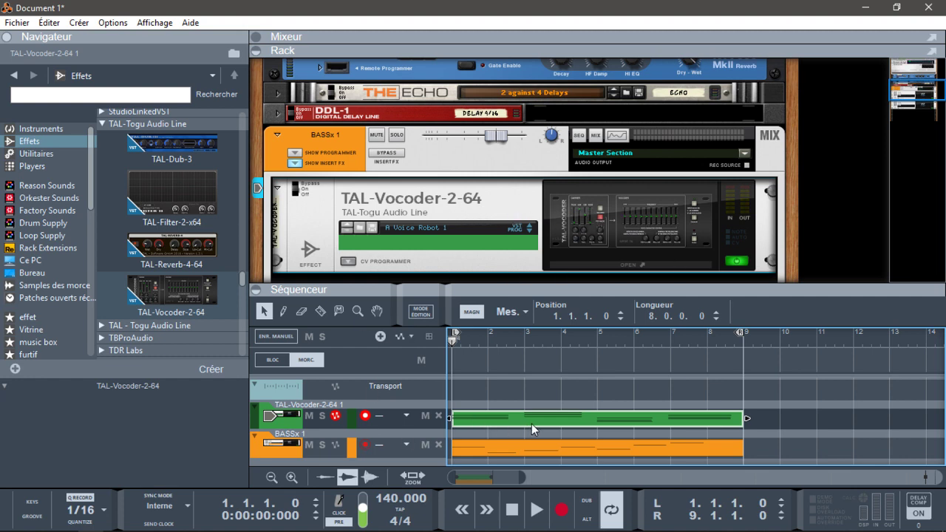
key(space)
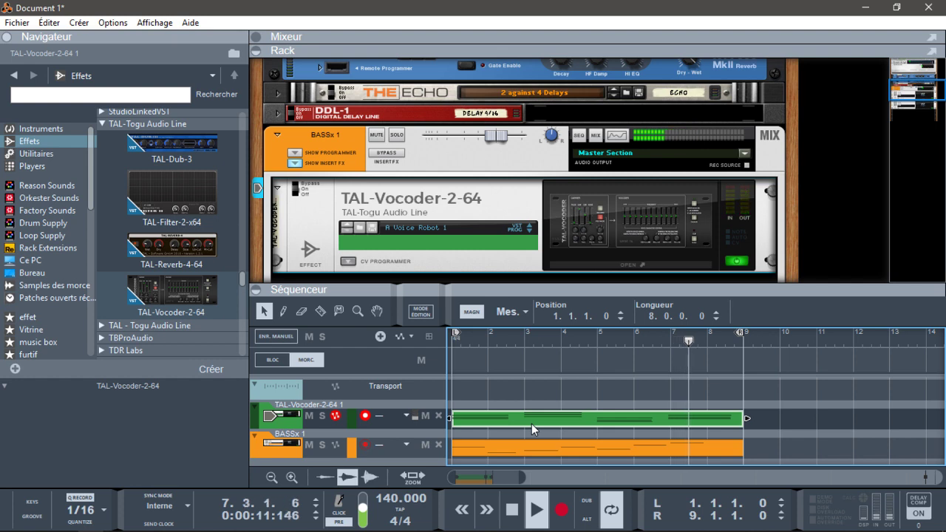
key(space)
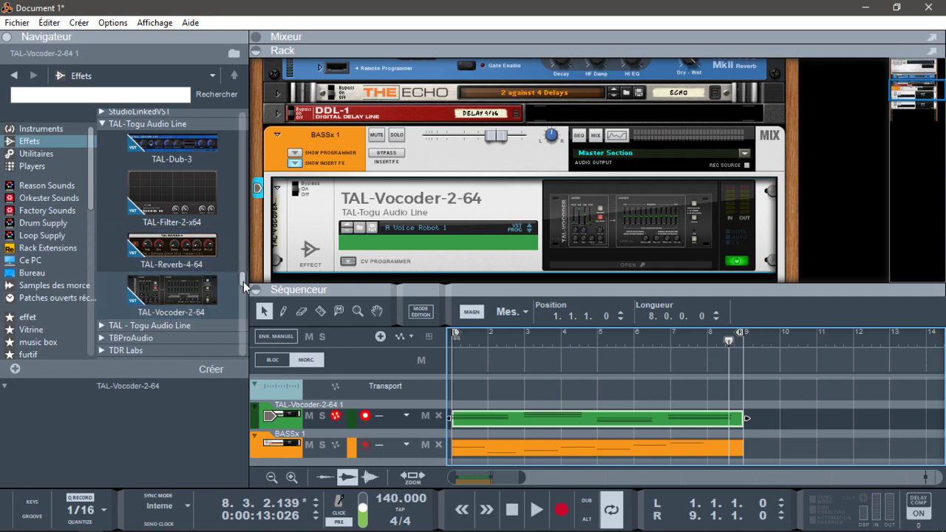
drag(244, 282, 247, 152)
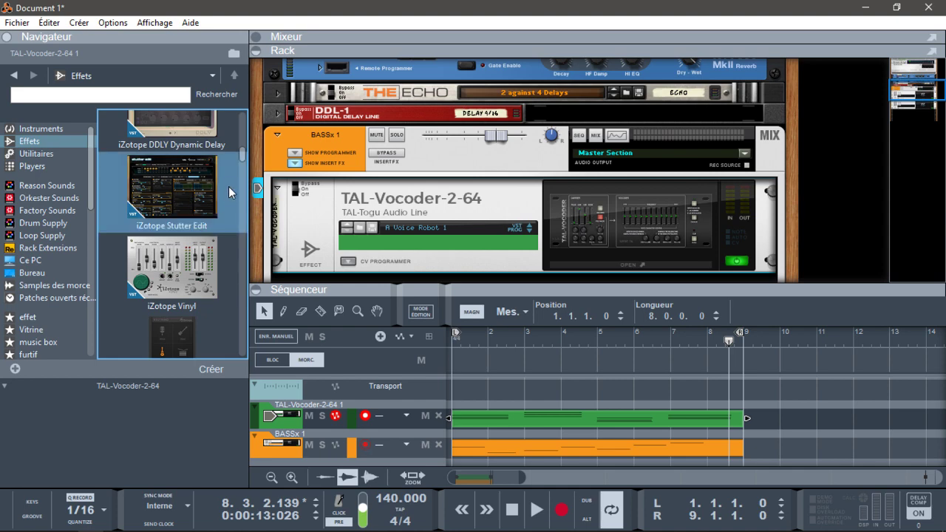
right_click(486, 204)
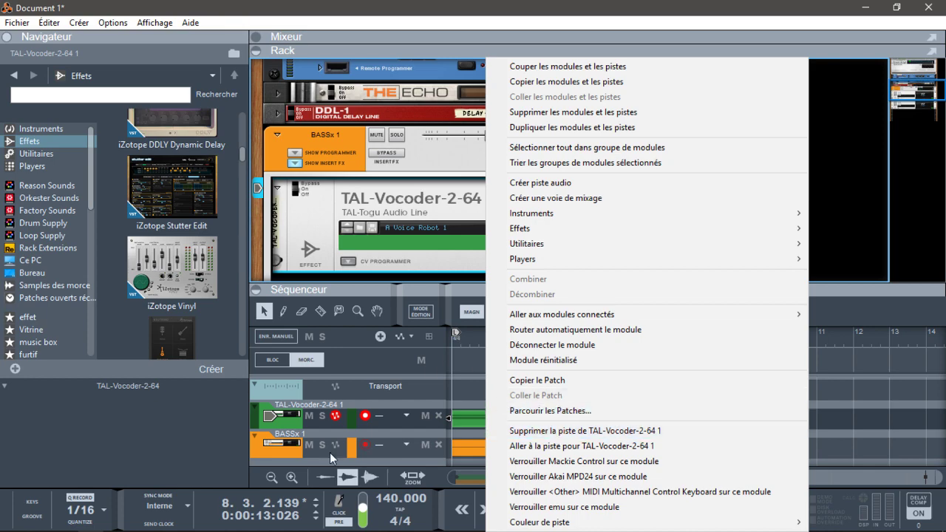
click(329, 421)
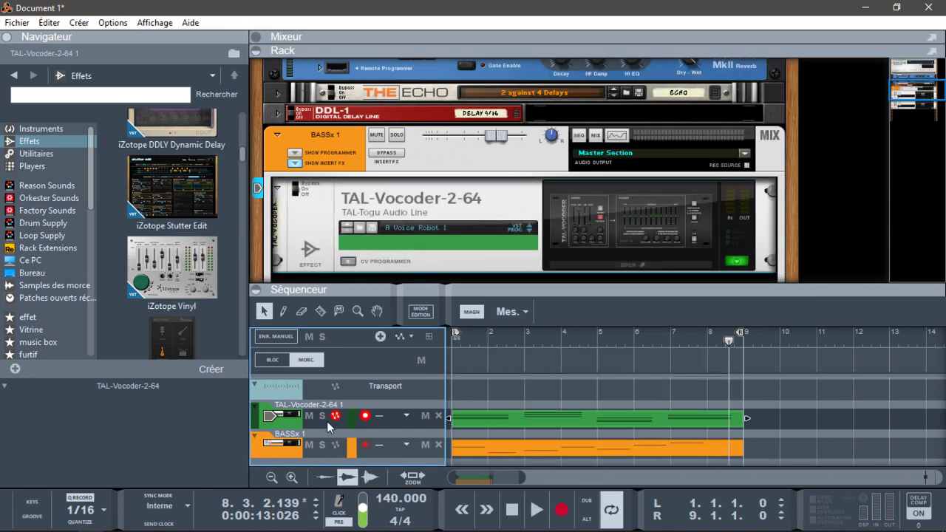
right_click(327, 421)
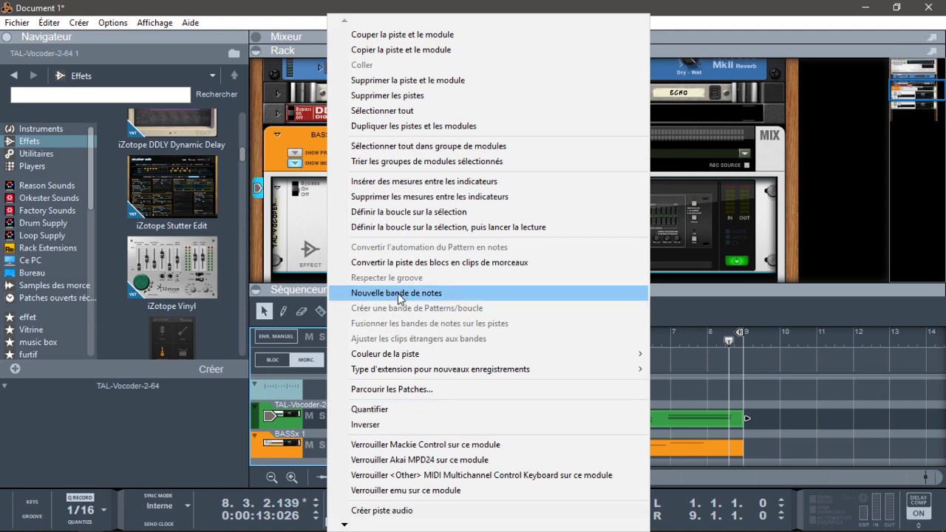
click(873, 193)
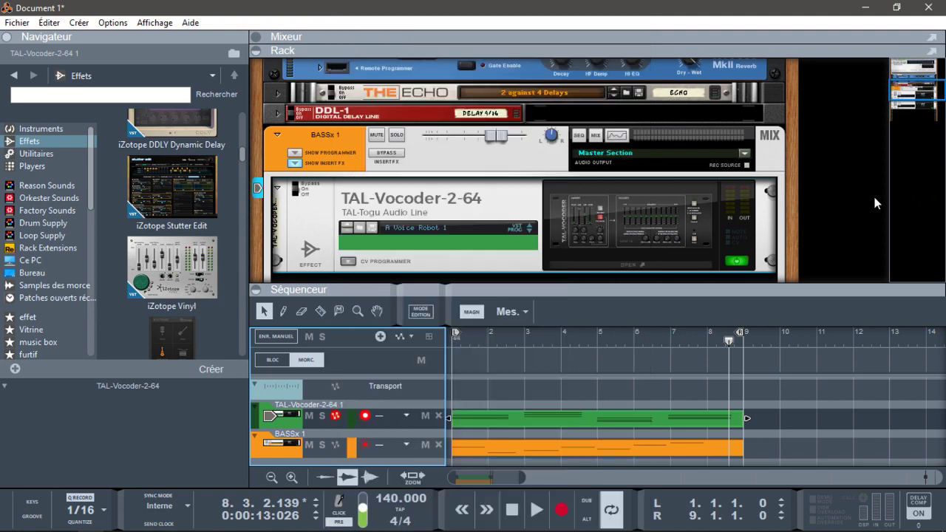